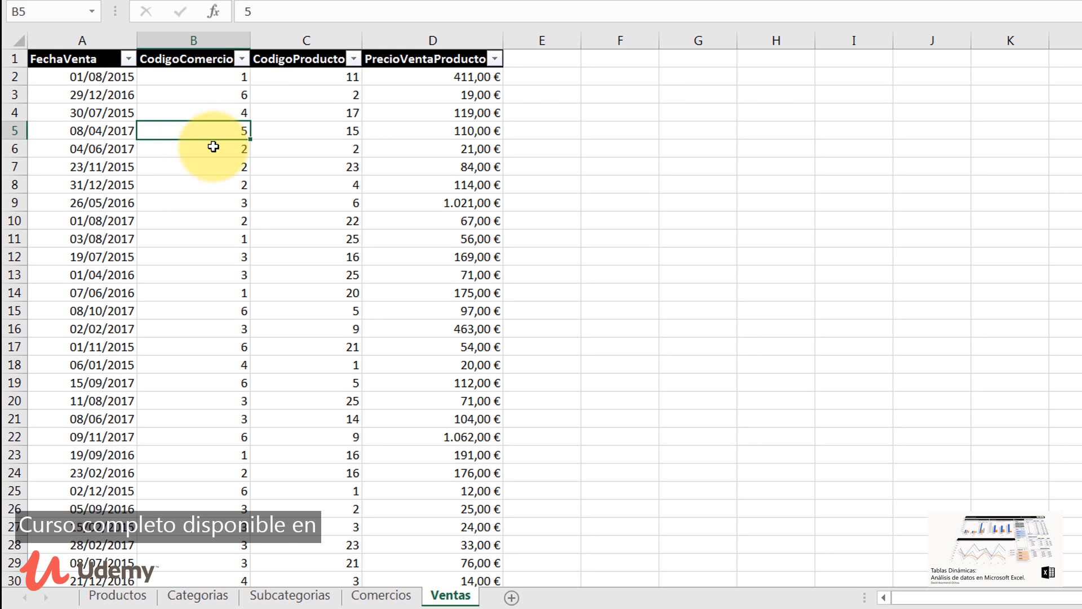
Step: Compare the codes in the Ventas sheet with the product codes and names in the Productos sheet
left_click(200, 77)
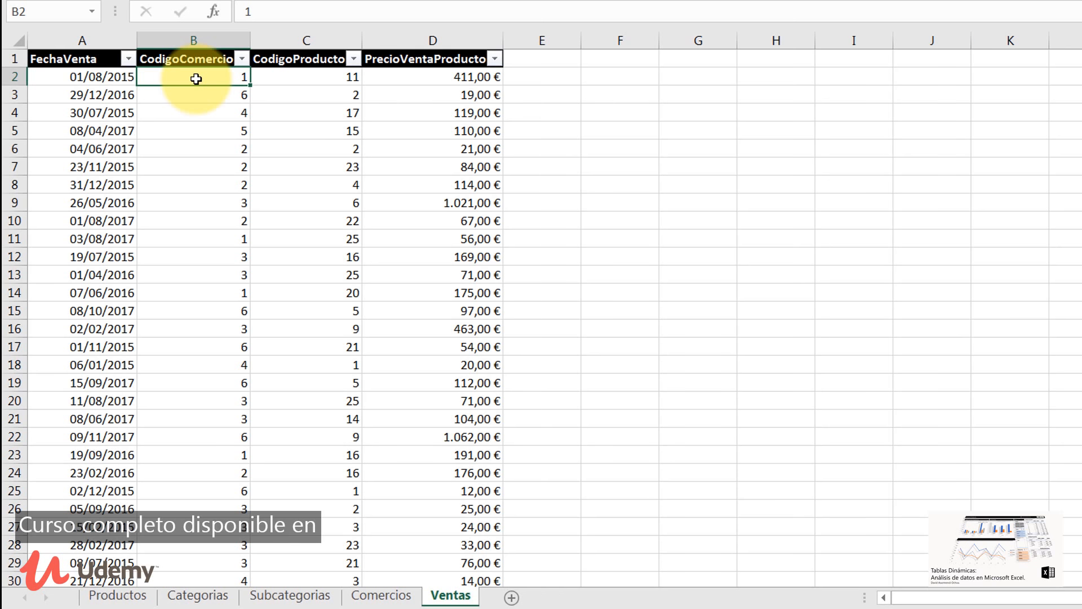
left_click(134, 601)
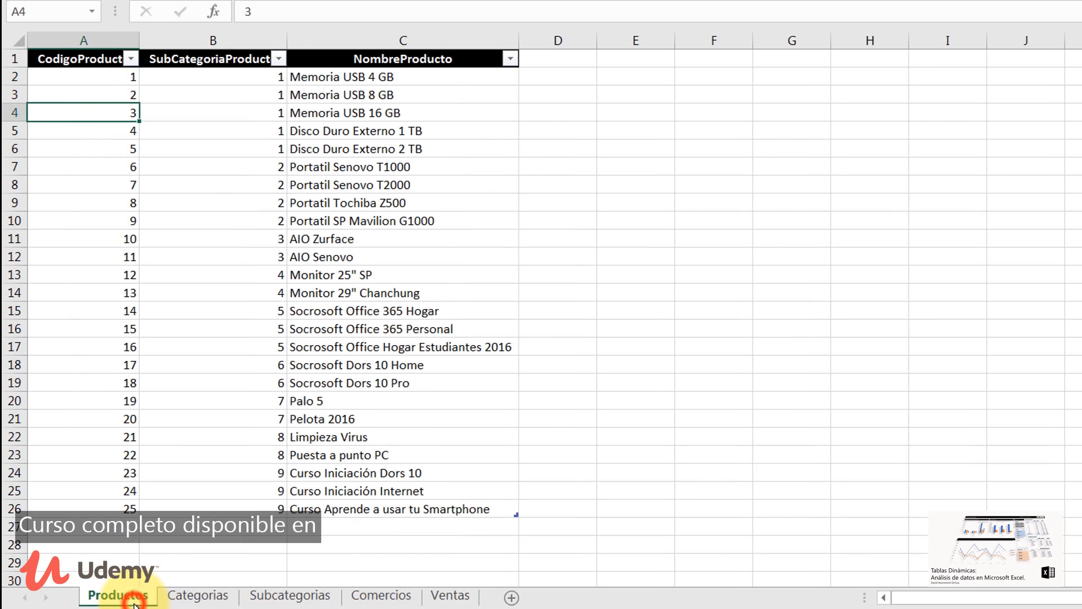
left_click(126, 78)
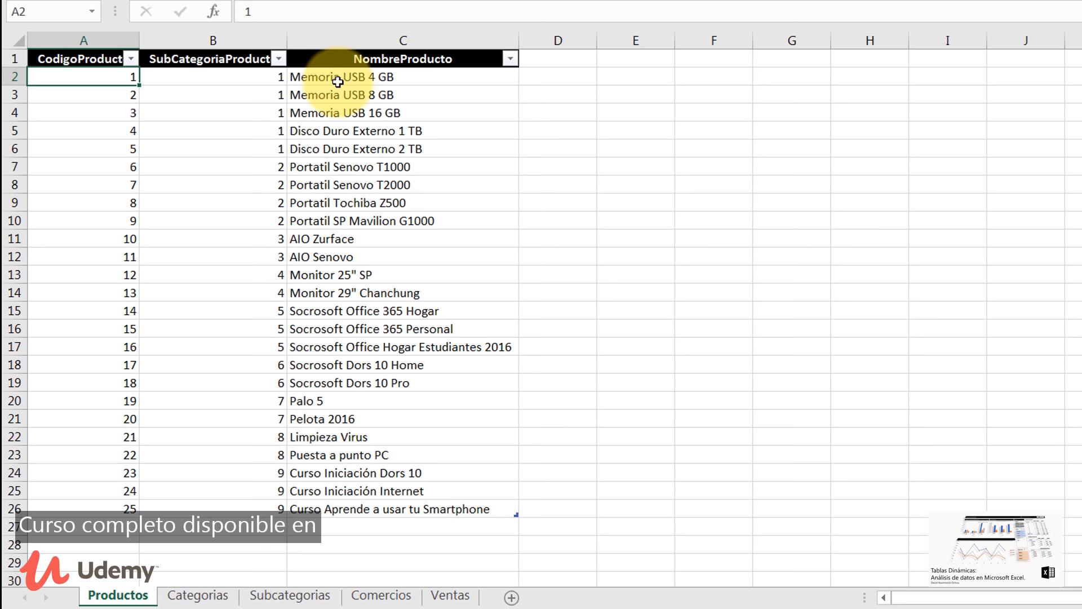
left_click(450, 595)
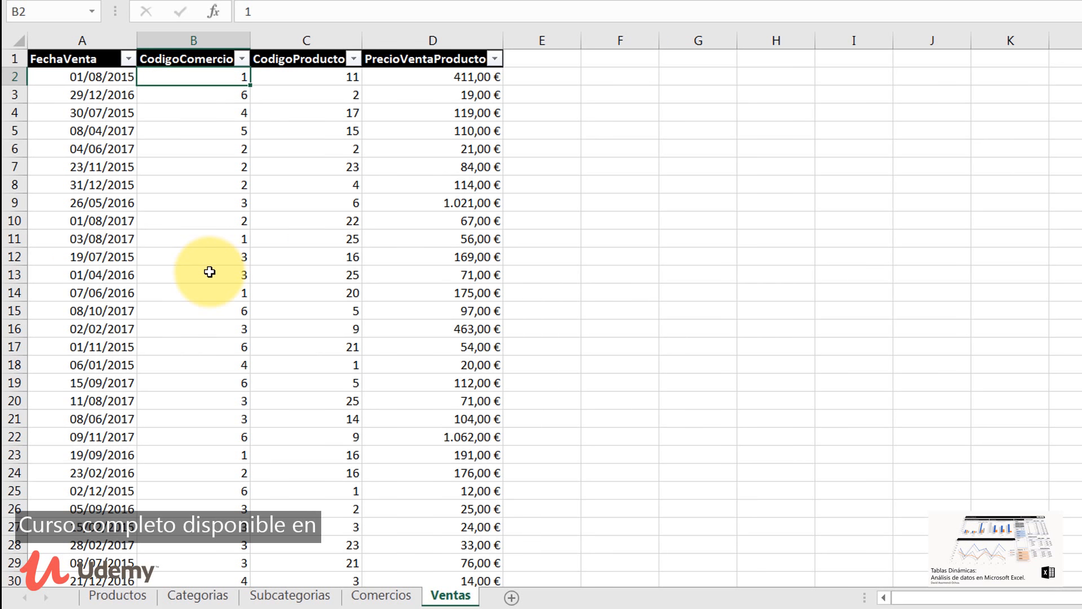
left_click(120, 595)
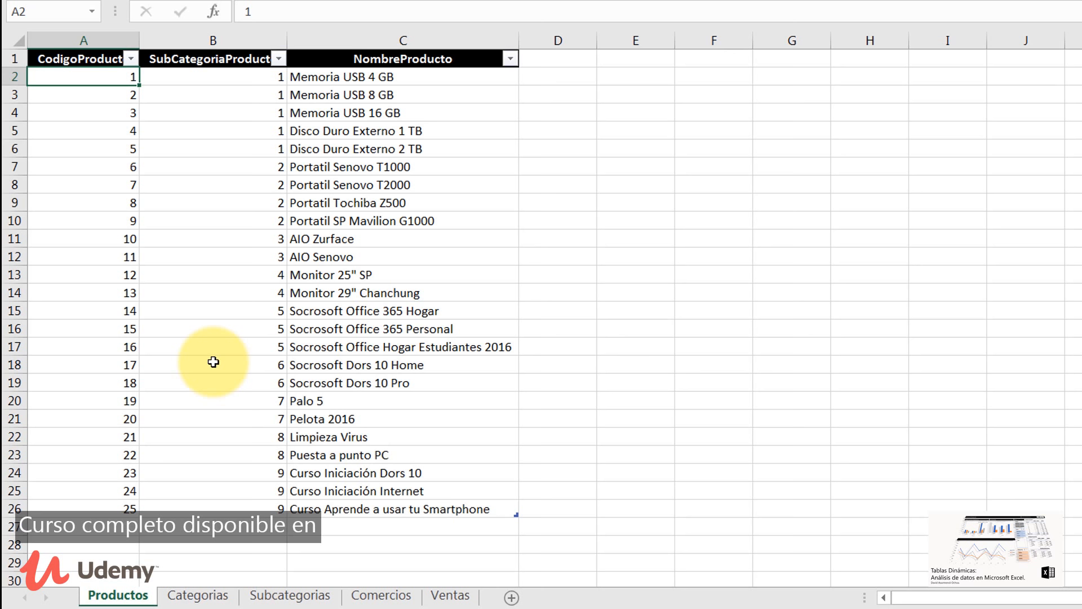
Step: Switch to the Power Pivot window and examine the diagram of relationships between the sales, product and store tables
mouse_move(397, 583)
left_click(370, 570)
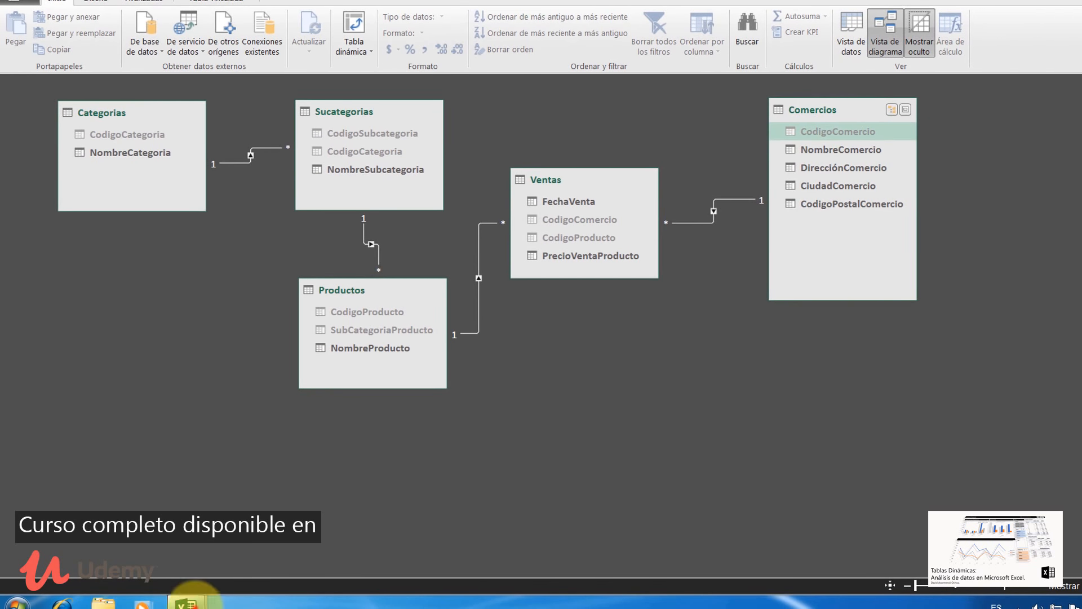
mouse_move(185, 602)
left_click(492, 376)
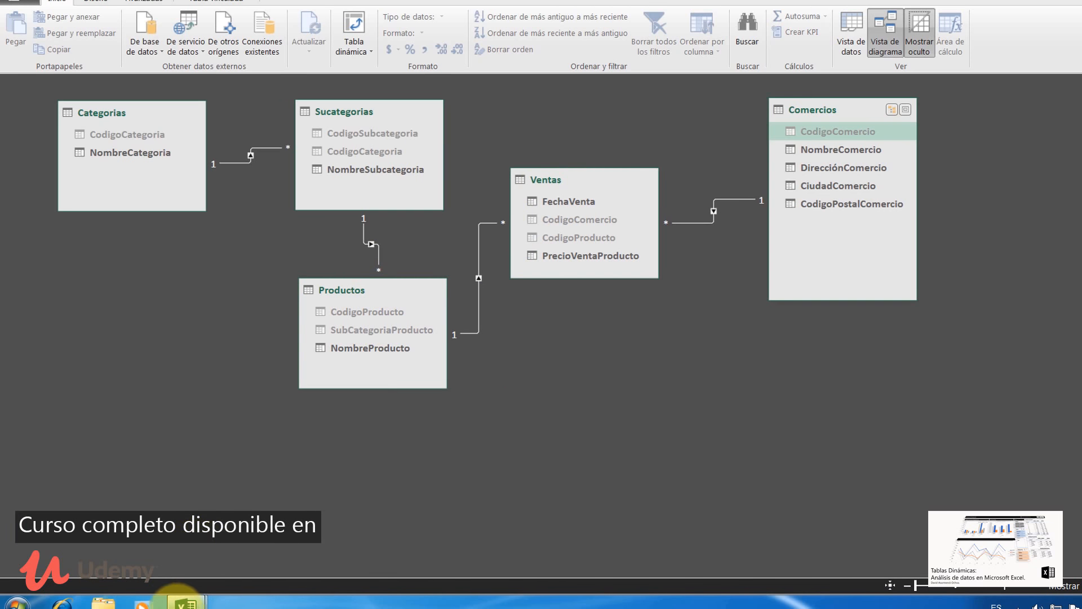
Step: Review the Productos, Categorias and Subcategorias sheets in the workbook and return to the Power Pivot relationship diagram
mouse_move(185, 602)
left_click(133, 544)
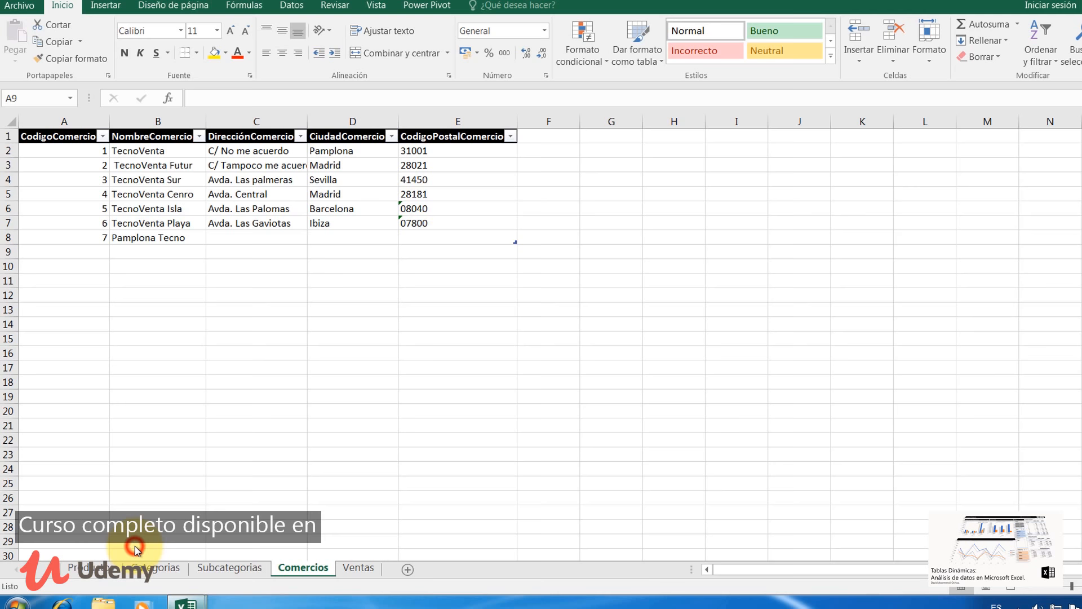
left_click(100, 570)
left_click(157, 568)
left_click(228, 567)
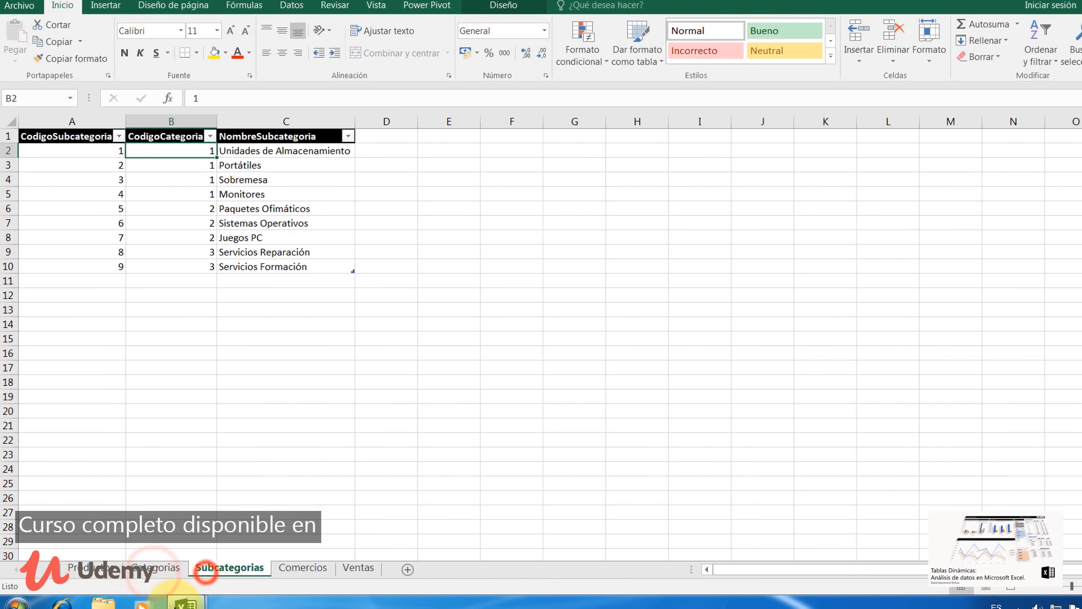
mouse_move(191, 601)
left_click(248, 524)
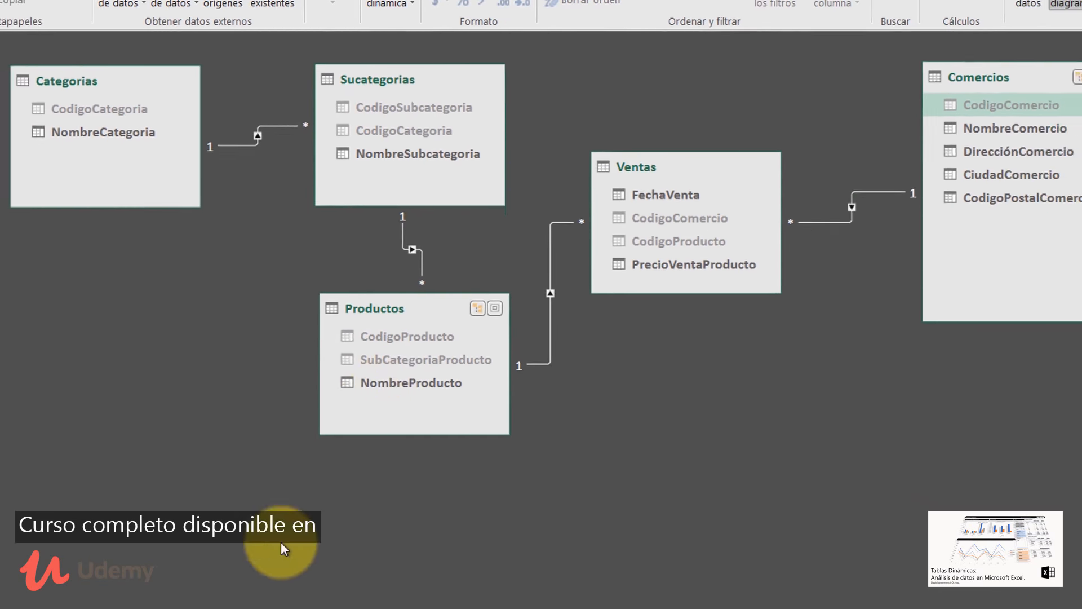
Step: Return to the VentasVariasTablas workbook and create a PivotTable on a new worksheet from this workbook's data model
left_click(203, 602)
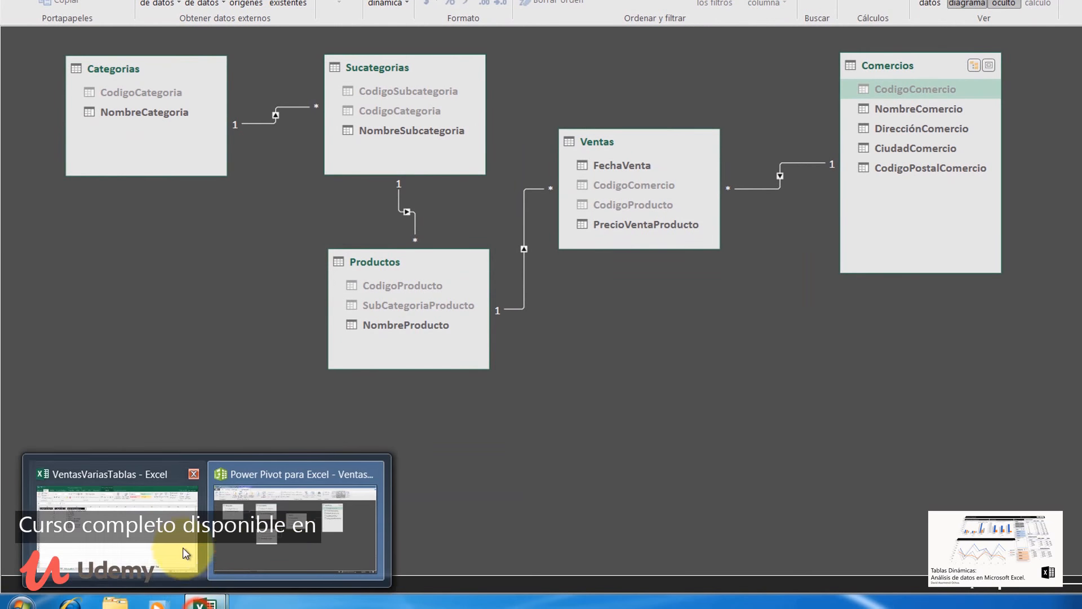
left_click(186, 553)
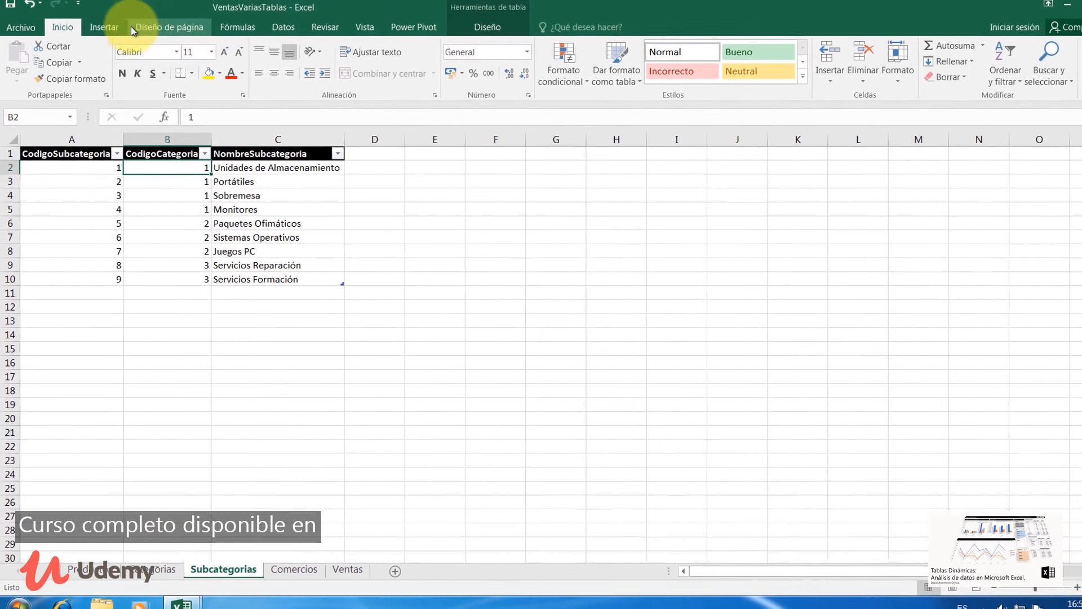
left_click(103, 32)
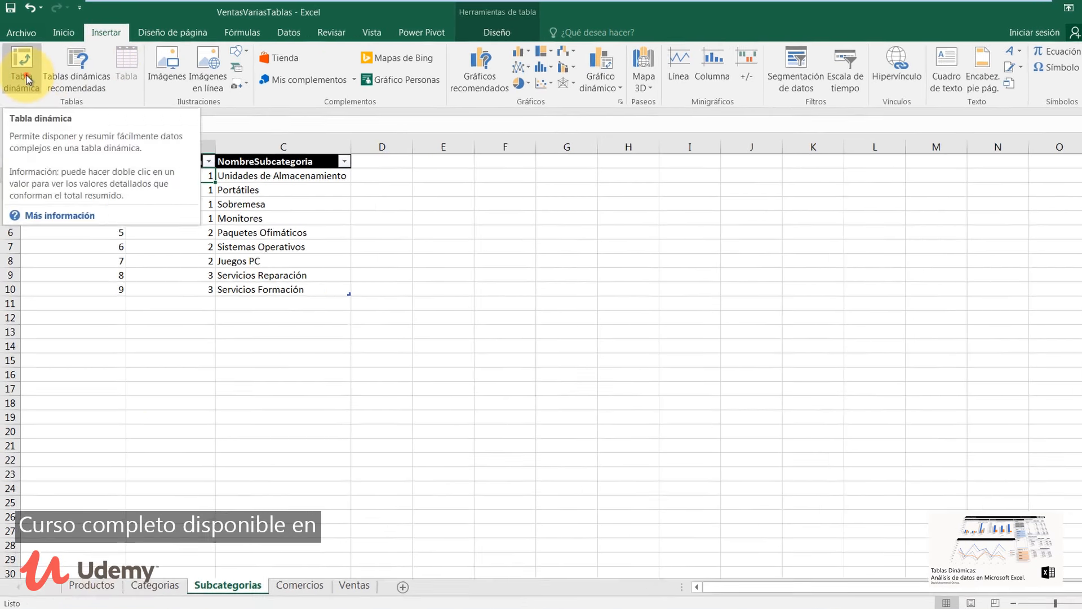
left_click(26, 79)
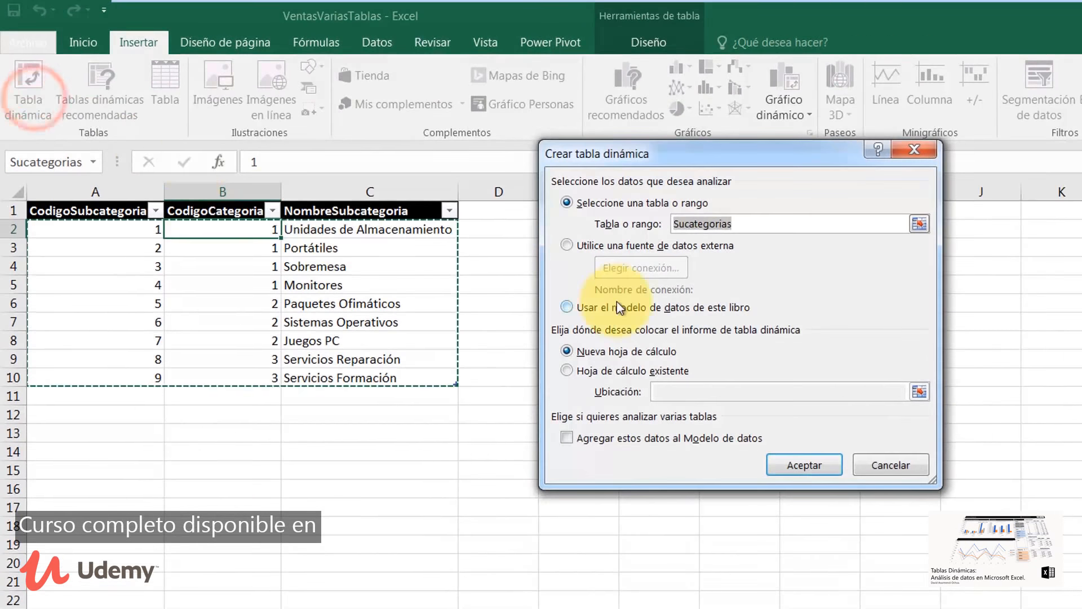
left_click(472, 234)
left_click(820, 474)
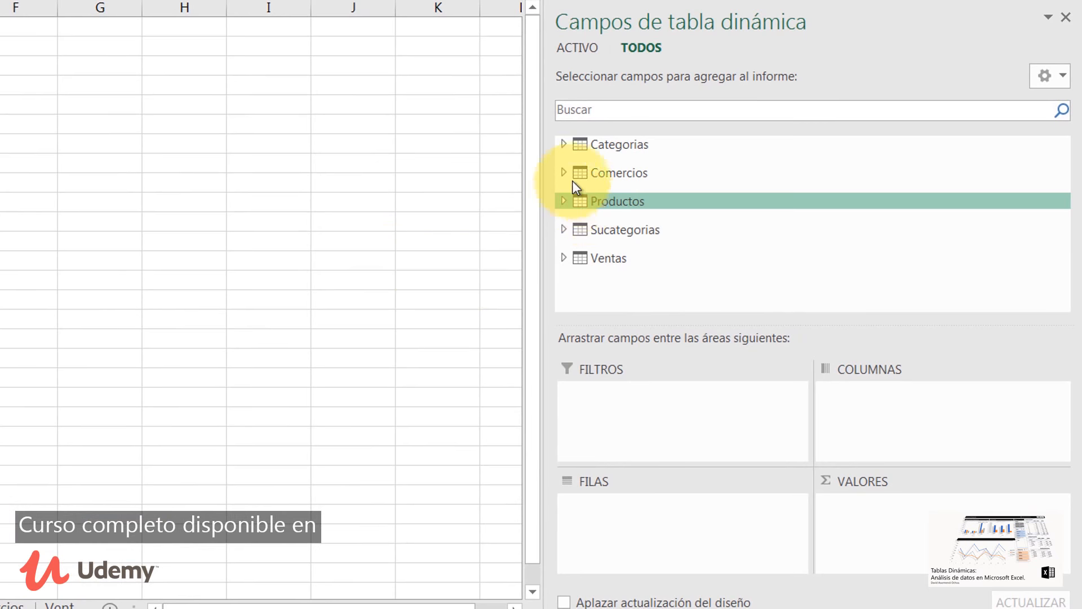
Step: Add the NombreProducto field of the Productos table to the PivotTable rows
left_click(564, 200)
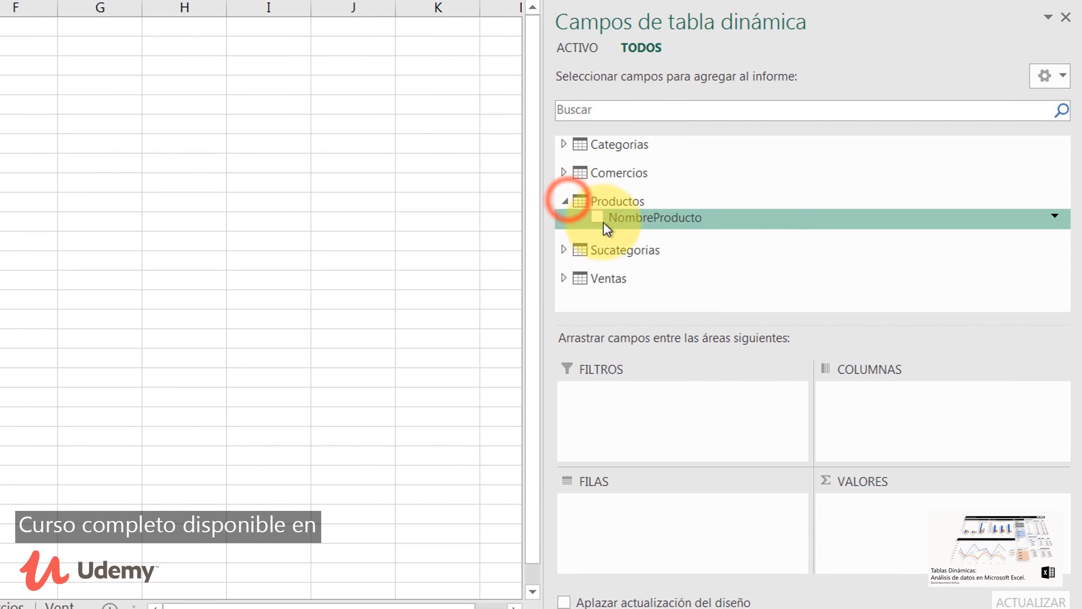
left_click_drag(638, 217, 665, 554)
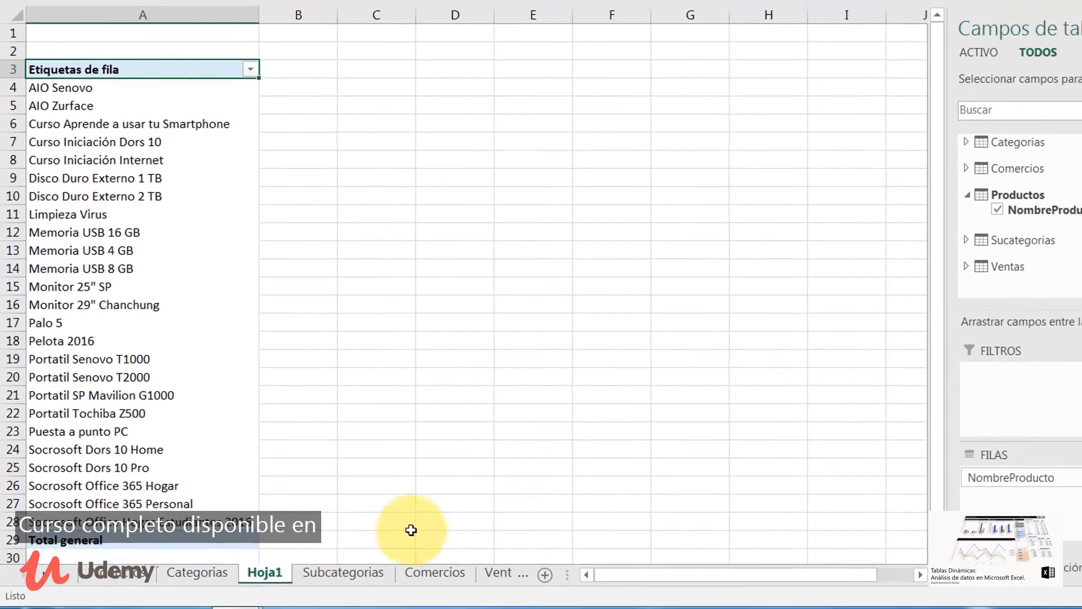
Step: Check the table relationships in the Power Pivot diagram, and add PrecioVentaProducto from Ventas to the PivotTable values
mouse_move(248, 603)
left_click(327, 548)
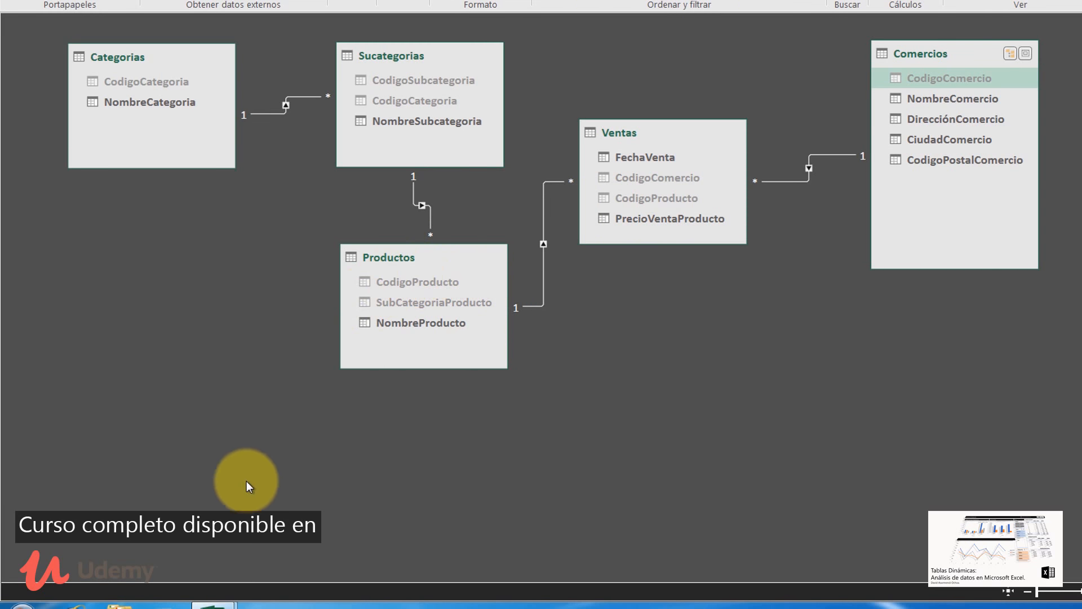
left_click(214, 602)
left_click(182, 563)
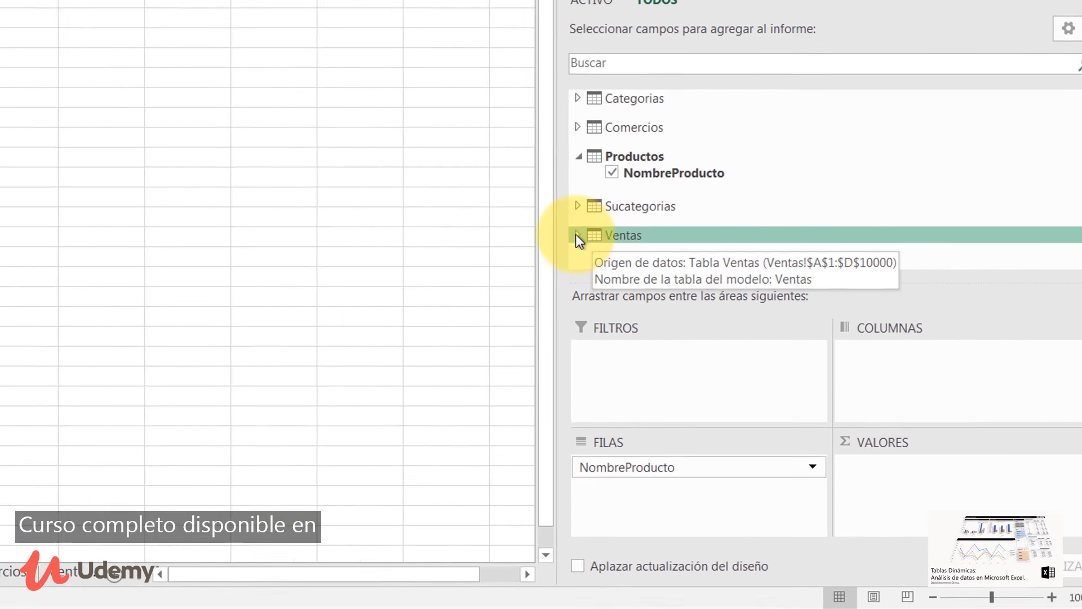
left_click(576, 234)
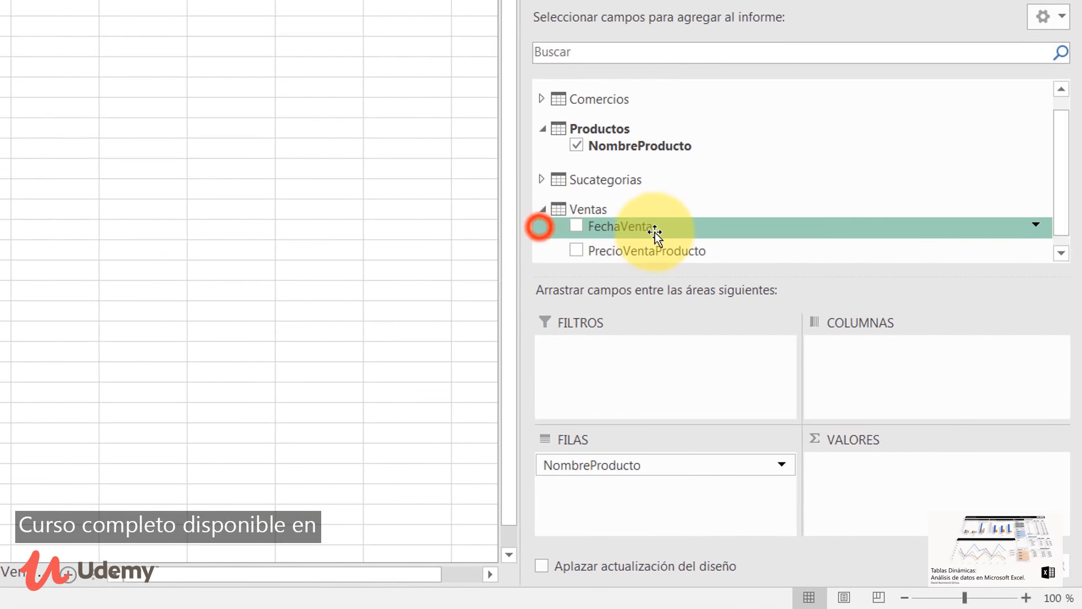
left_click_drag(710, 244, 908, 498)
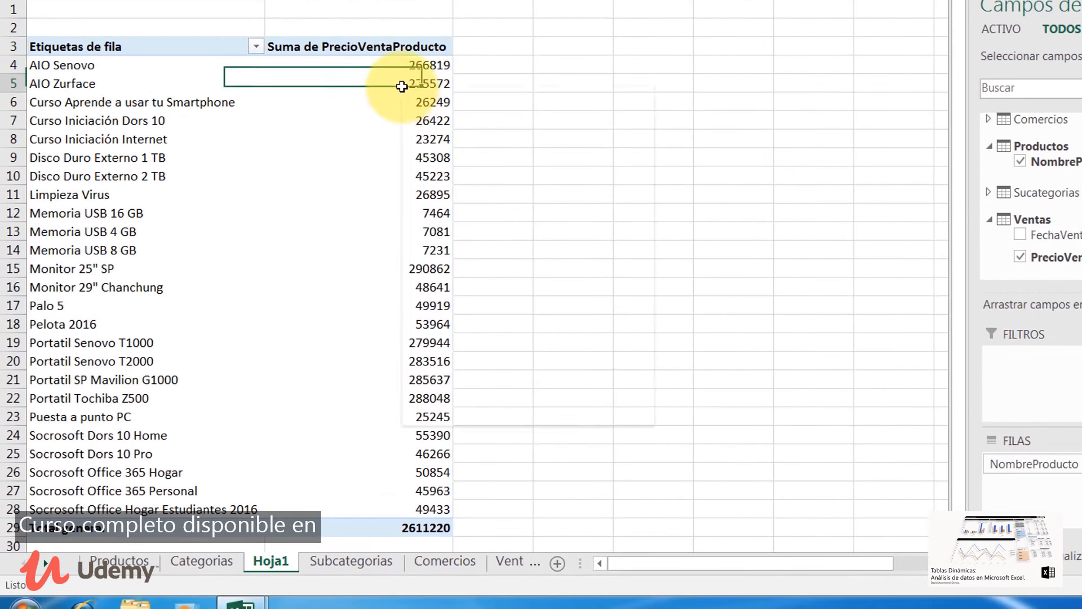
Step: Format the PivotTable's PrecioVentaProducto sums as currency with two decimals and the € symbol
right_click(210, 157)
left_click(442, 141)
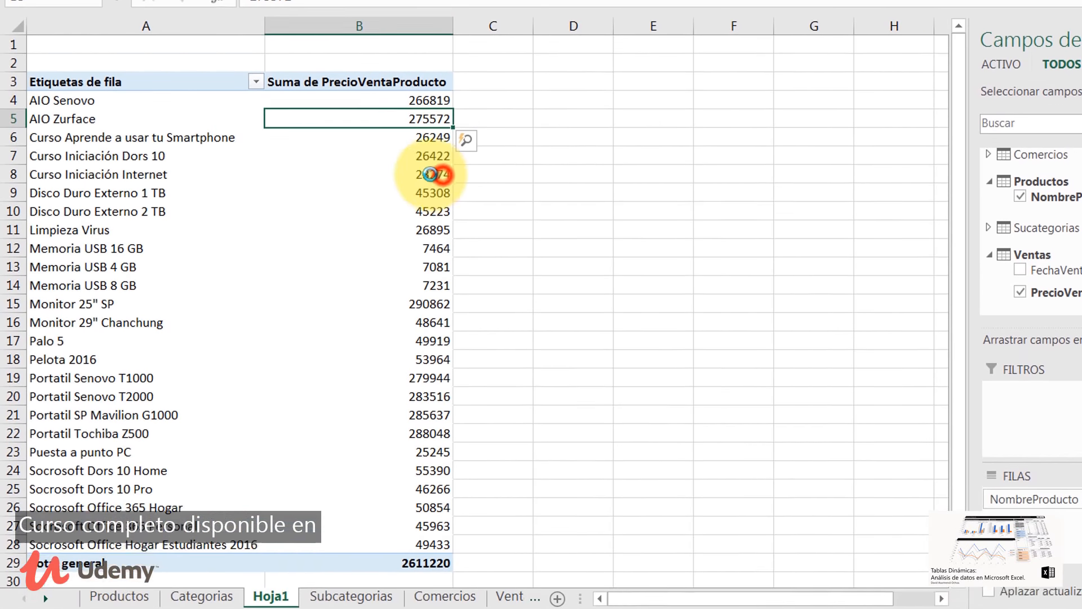
left_click(217, 12)
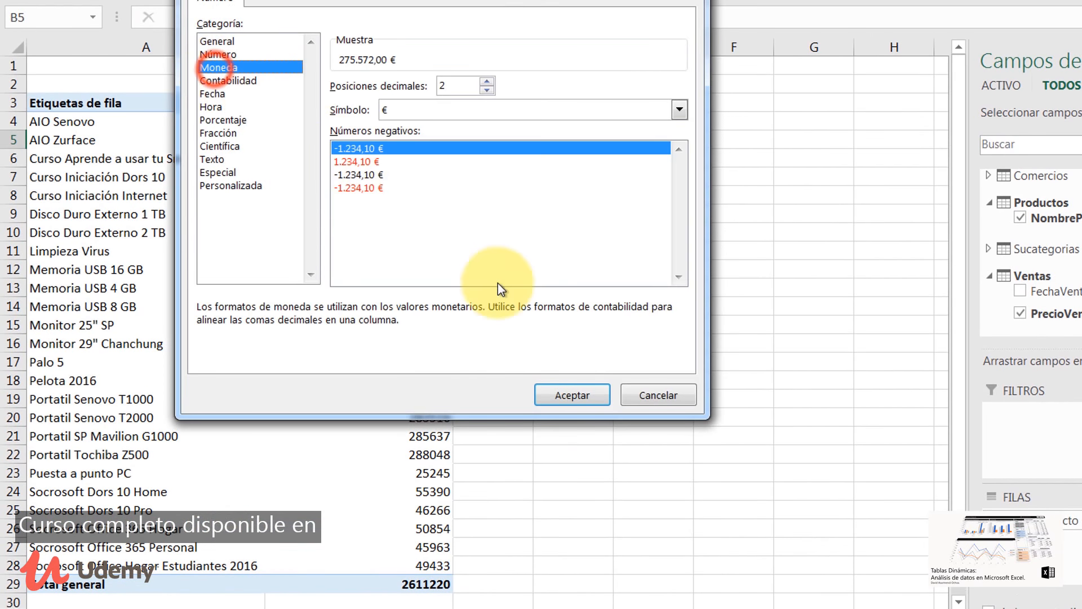
left_click(573, 394)
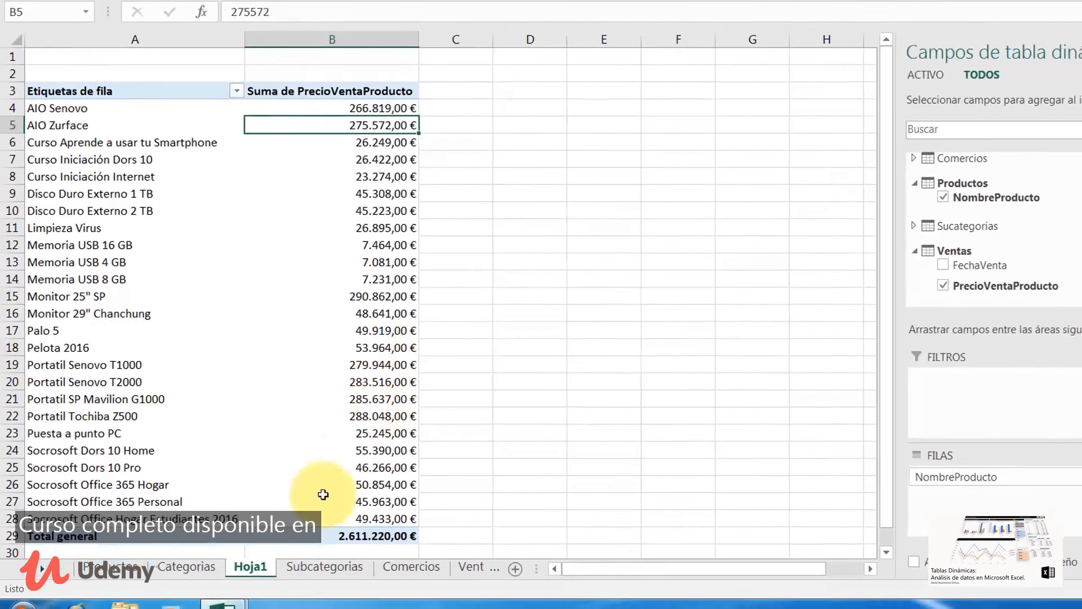
Step: Switch to Power Pivot to examine how Productos relates to Ventas in the relationship diagram
left_click(231, 606)
left_click(305, 552)
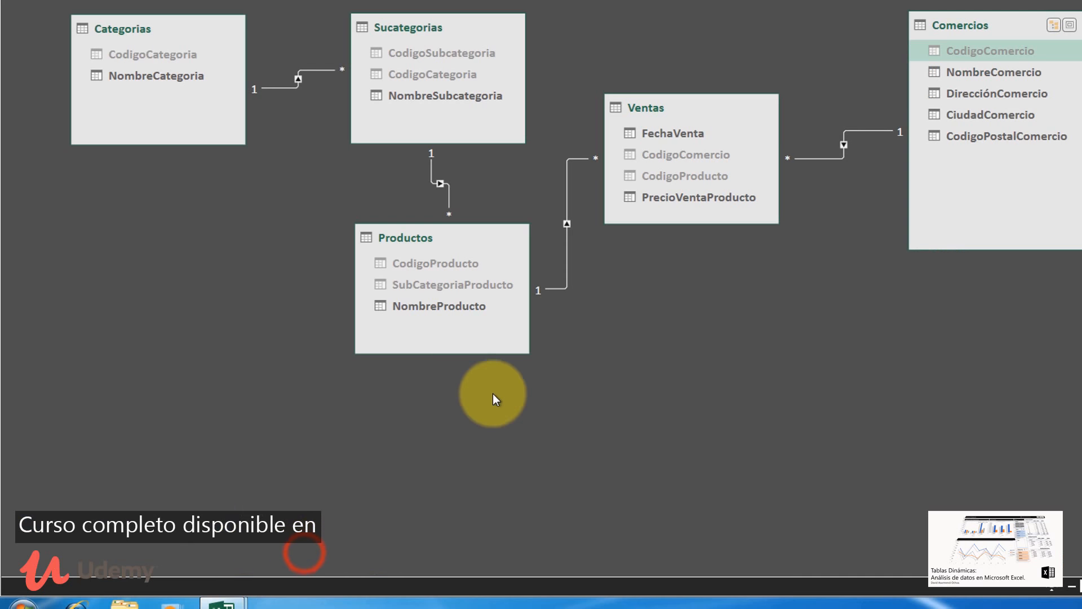